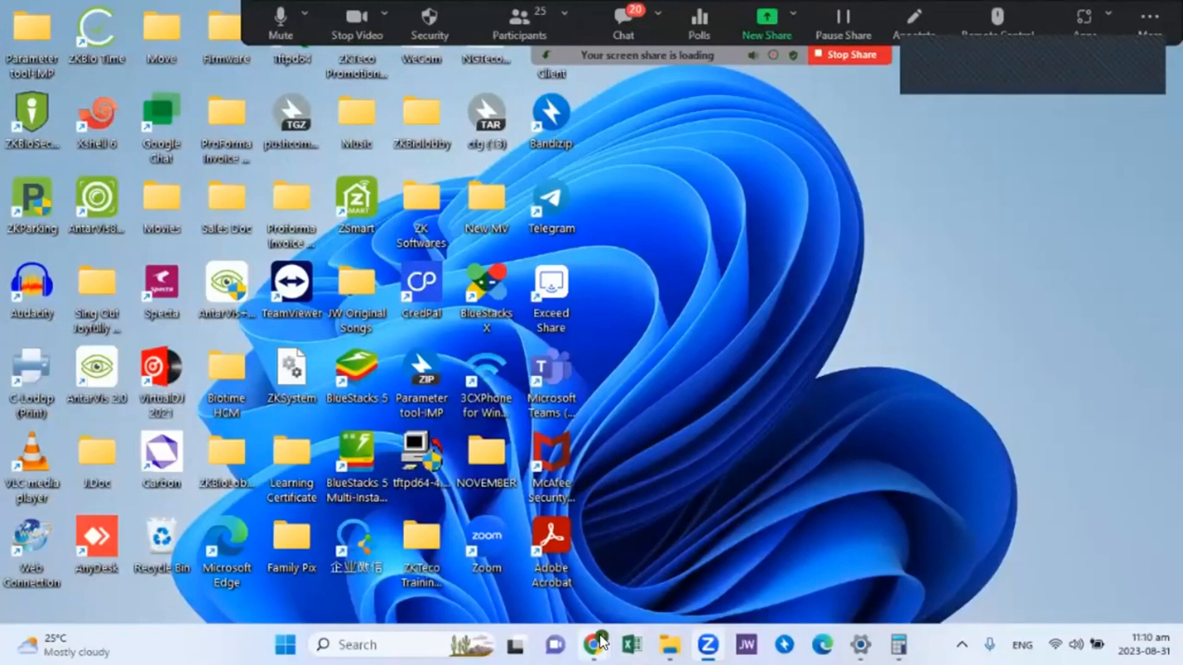
Switch to the BioTime Africa browser window and hide the floating meeting controls
click(651, 568)
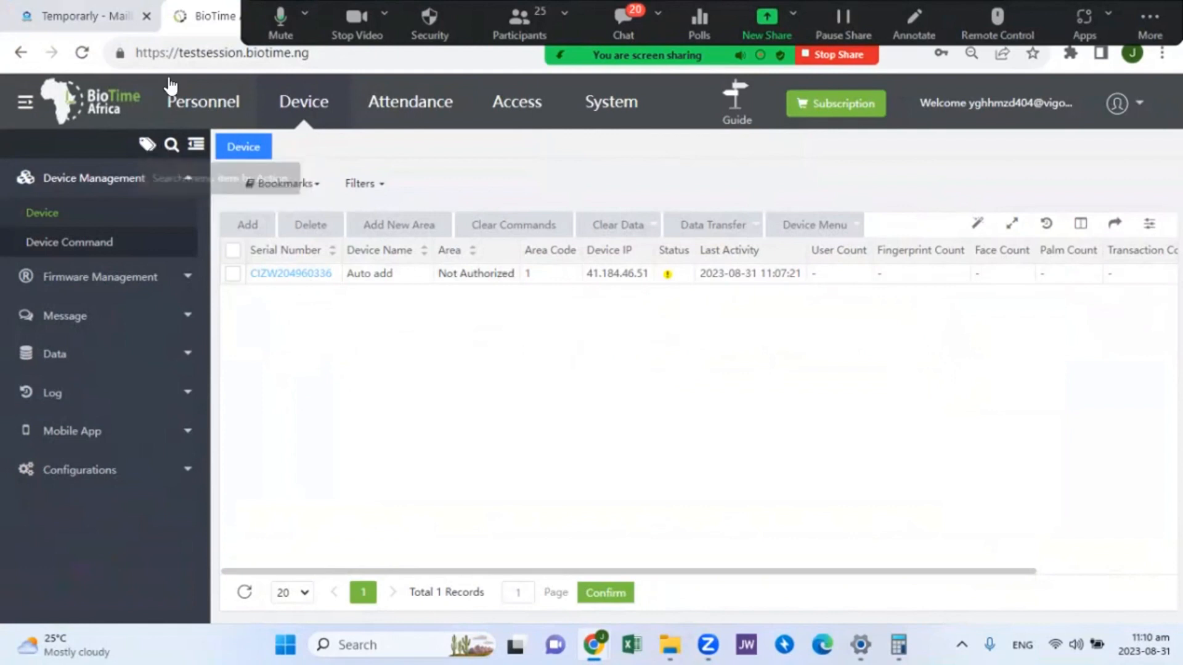
click(1135, 23)
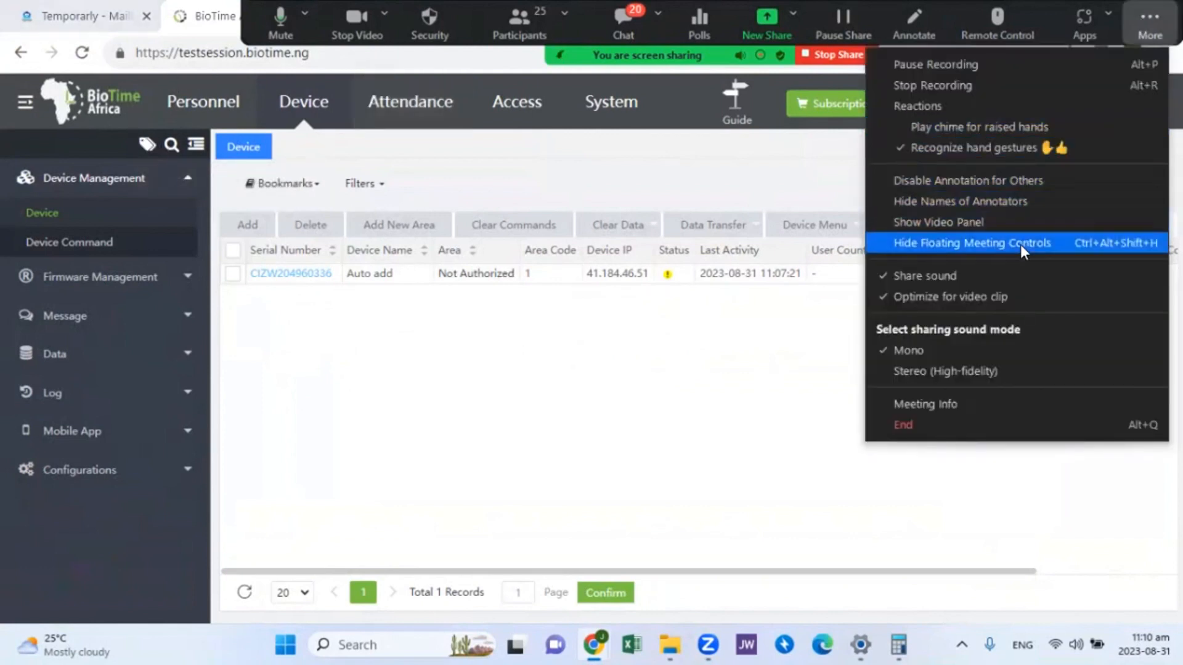
click(1021, 244)
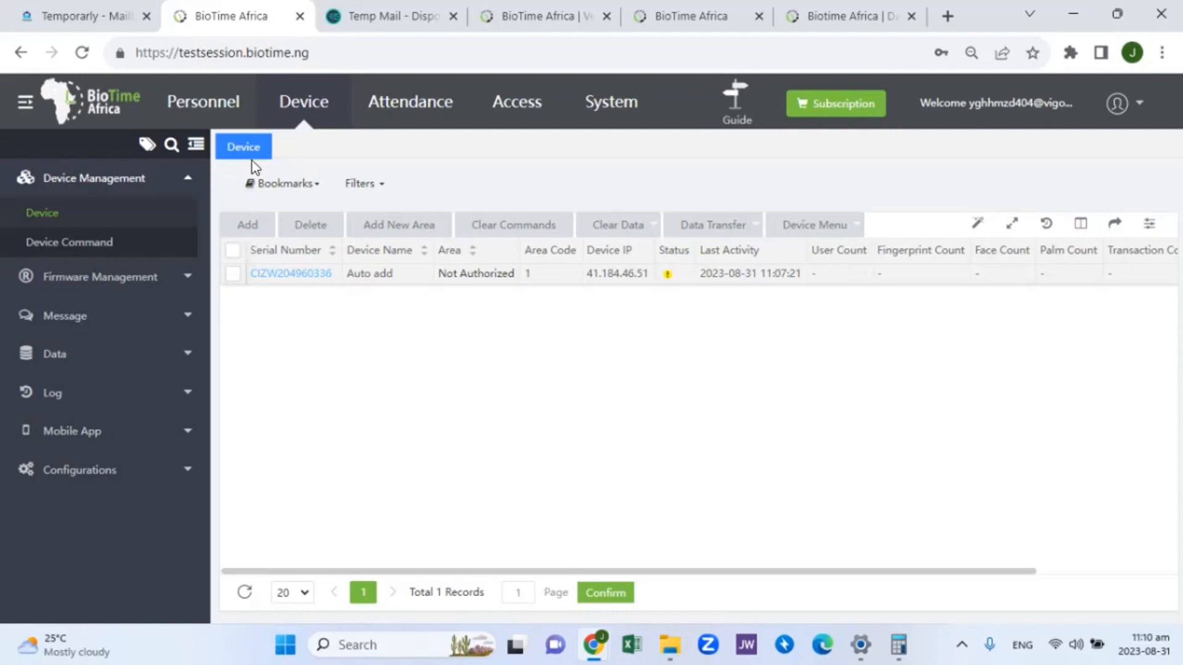
Refresh the device list, set the auto-added device as a registration device and name it Horus E1
click(290, 109)
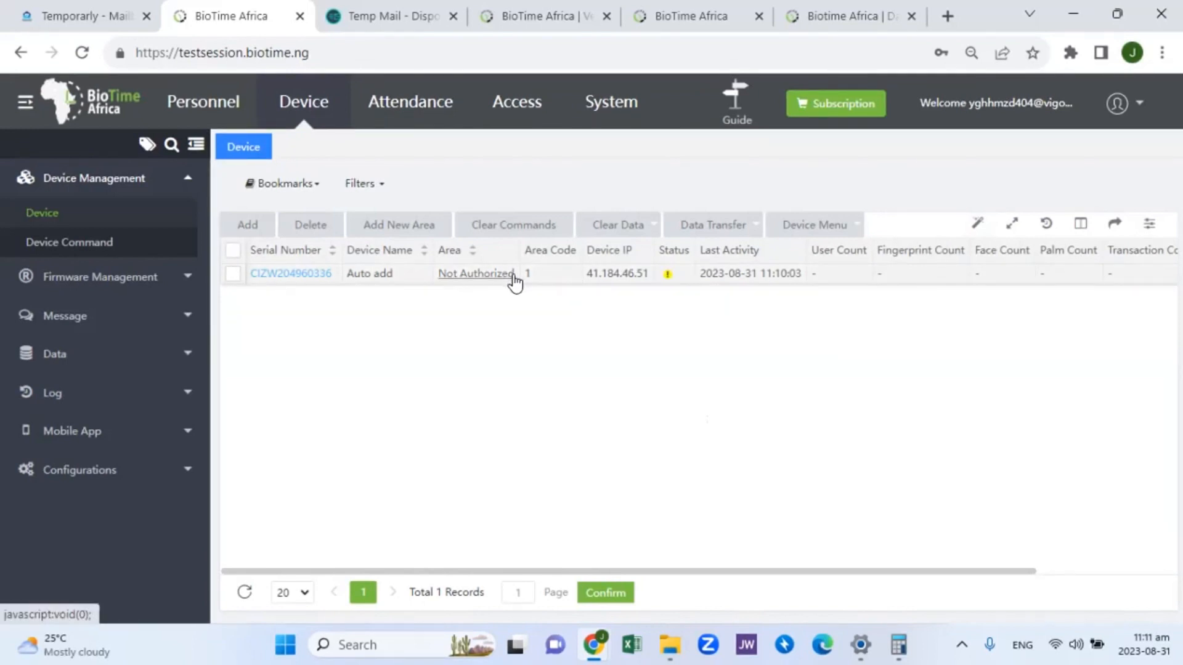
mouse_move(652, 106)
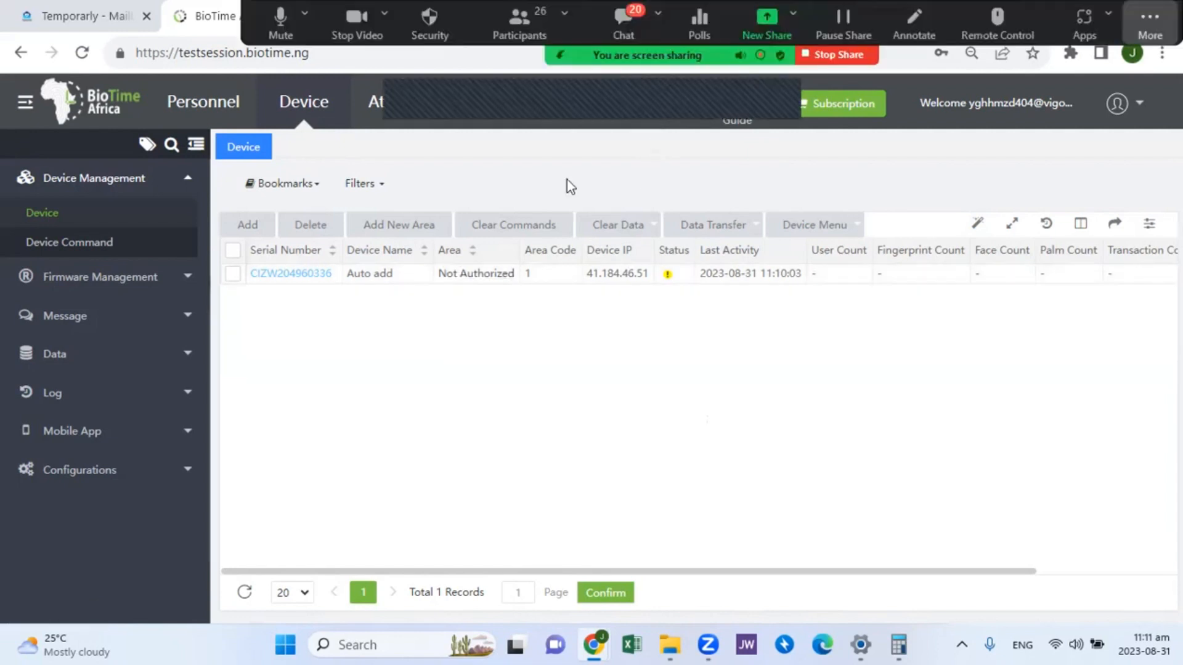
click(289, 276)
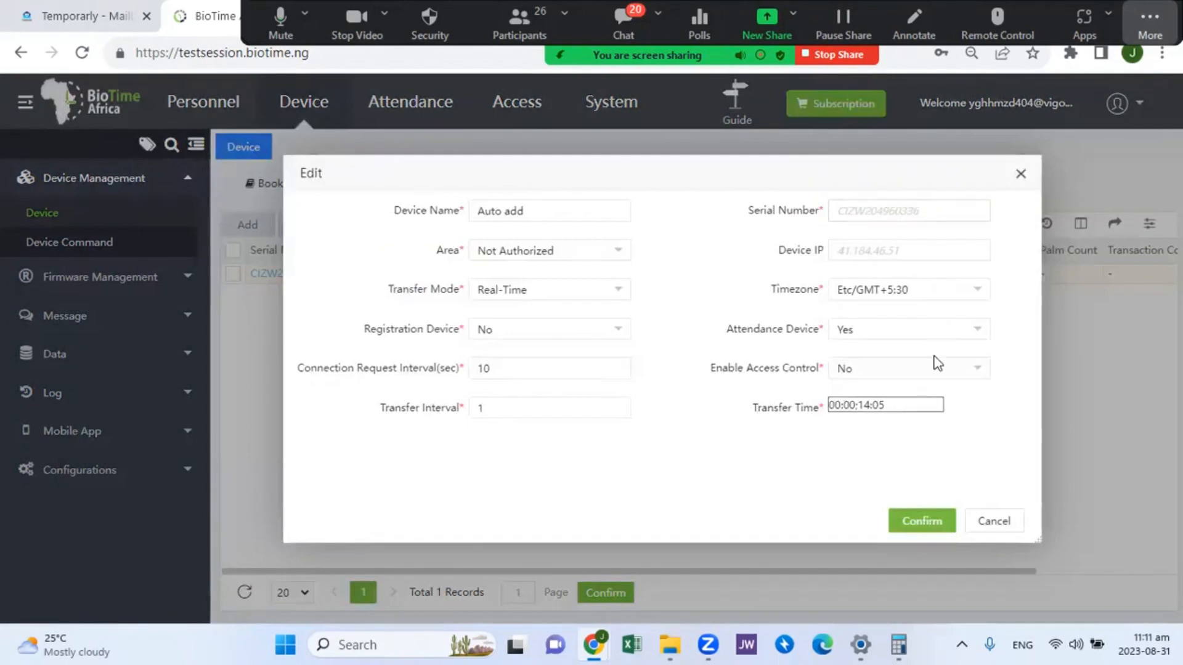
click(562, 335)
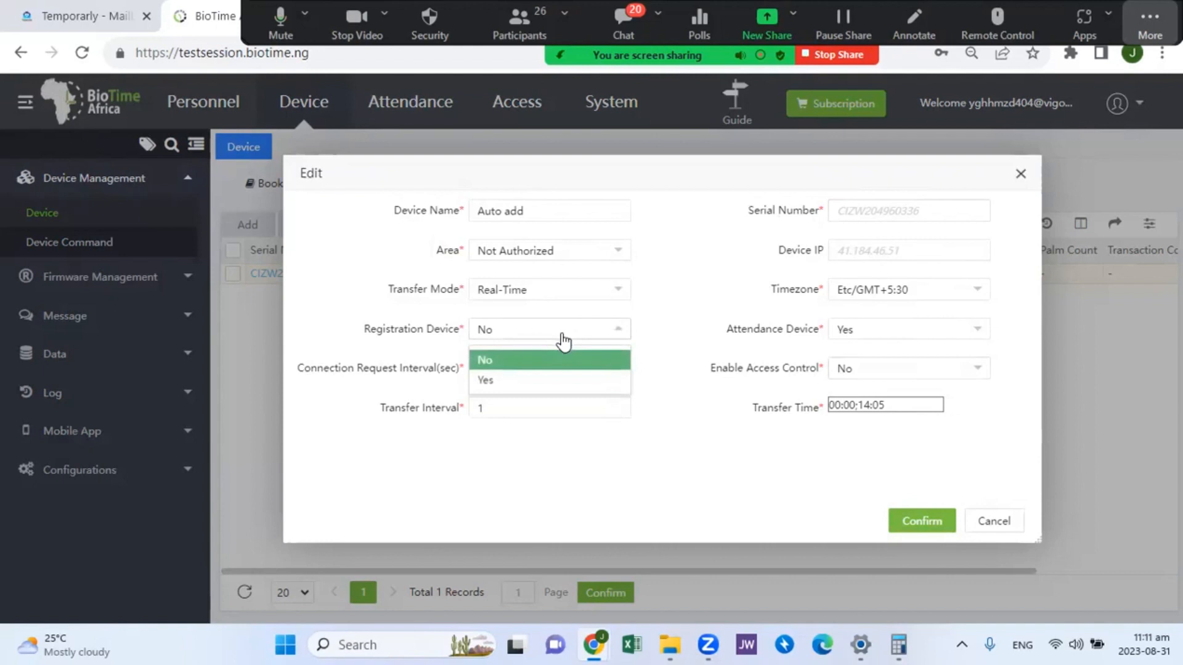
click(523, 383)
drag(568, 210, 401, 212)
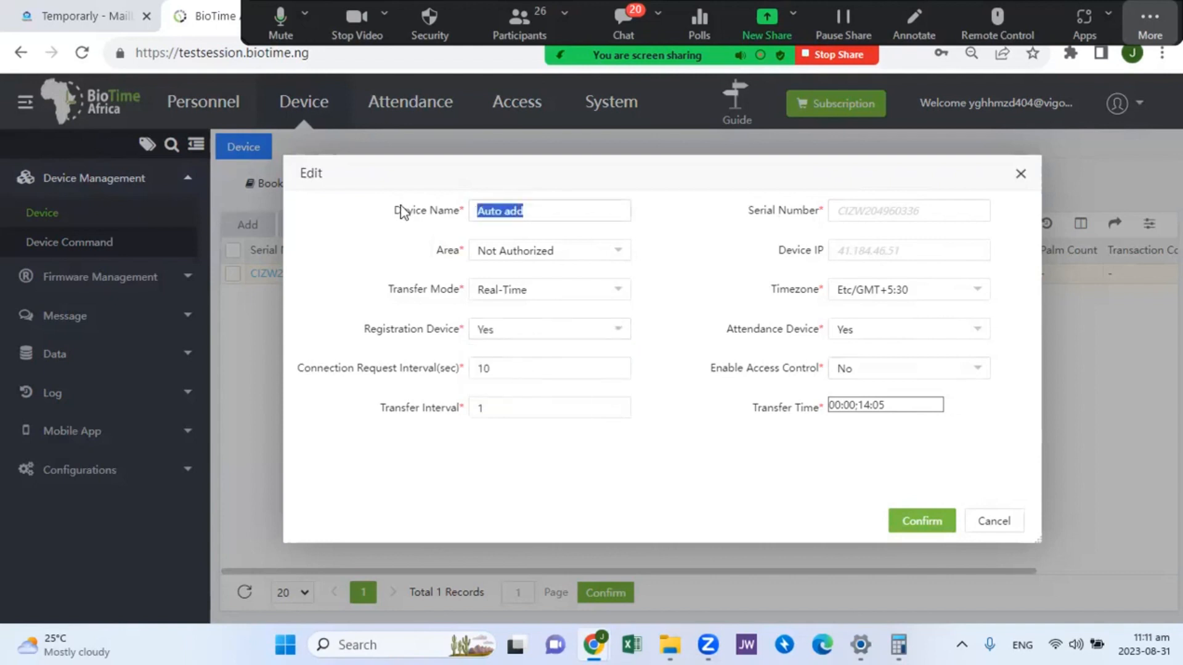
text(H)
text(orus E1)
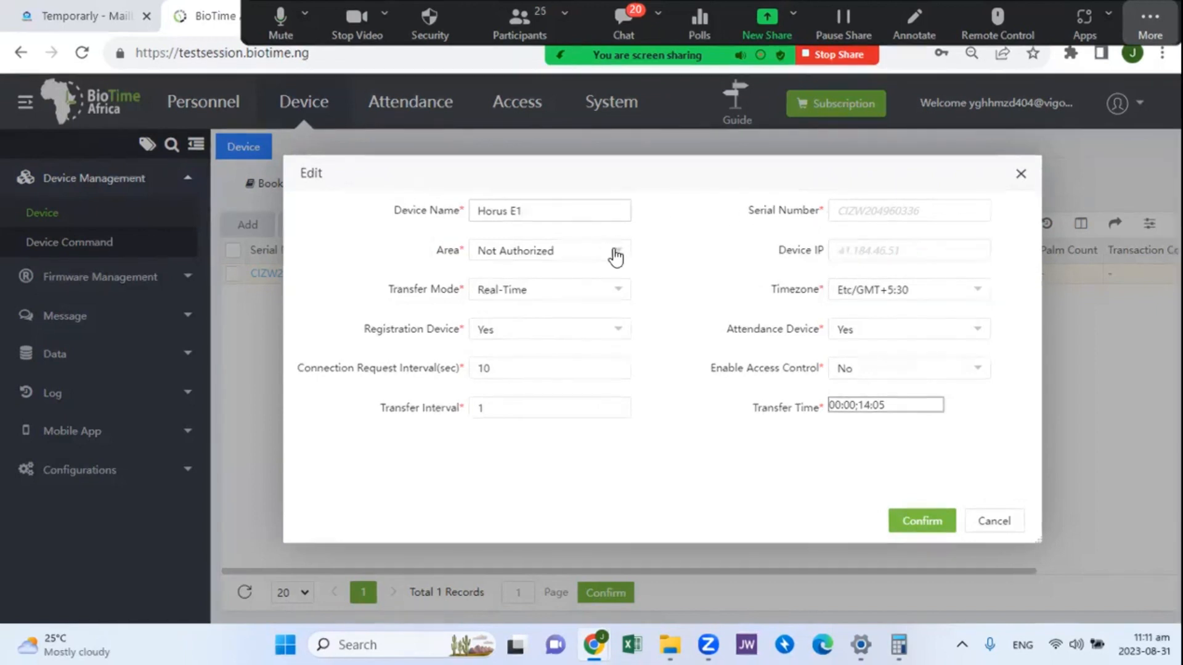
Assign the device to the Lagos area, set its timezone to Etc/GMT+1 and save the settings
click(577, 254)
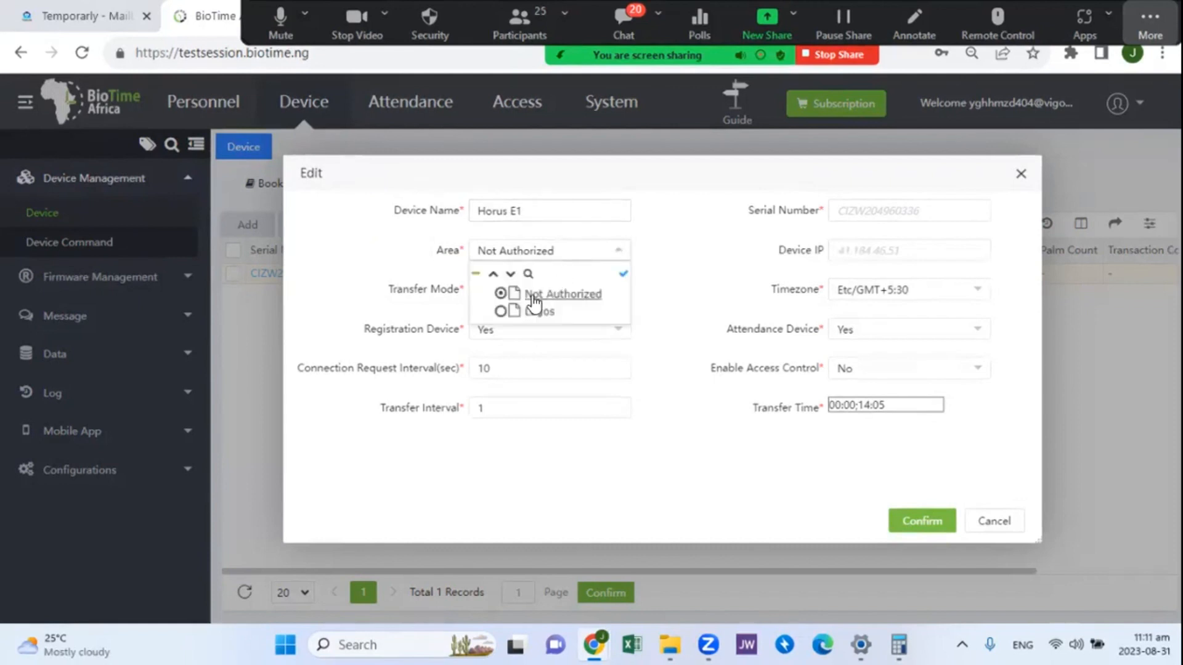
click(502, 313)
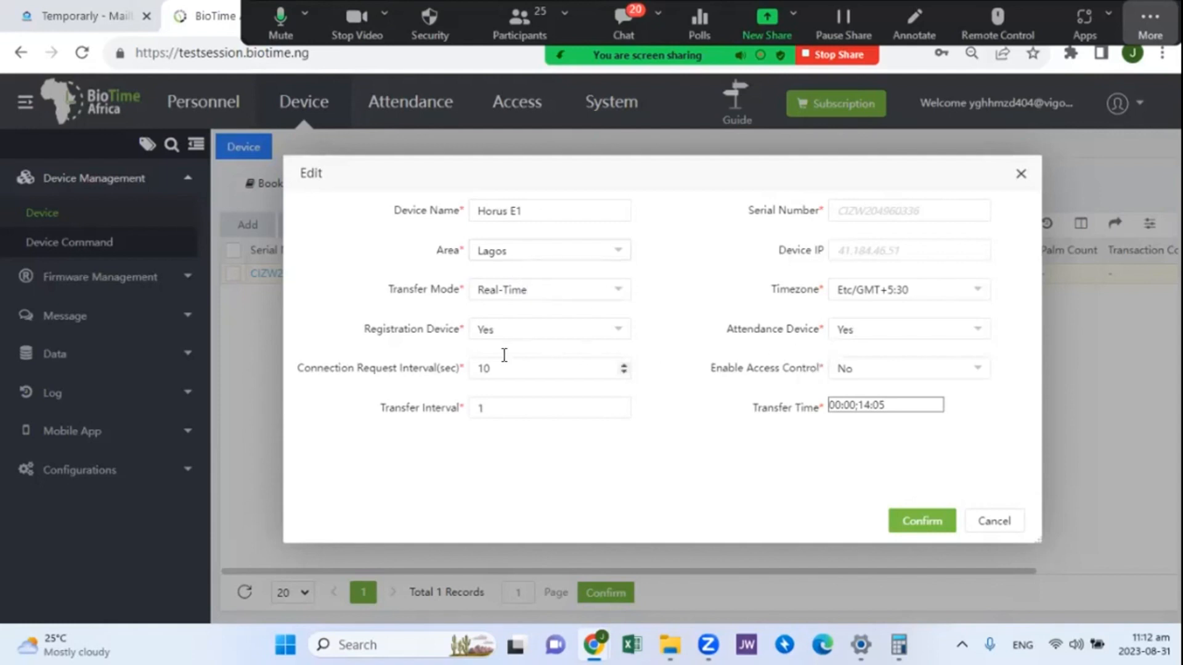
click(912, 301)
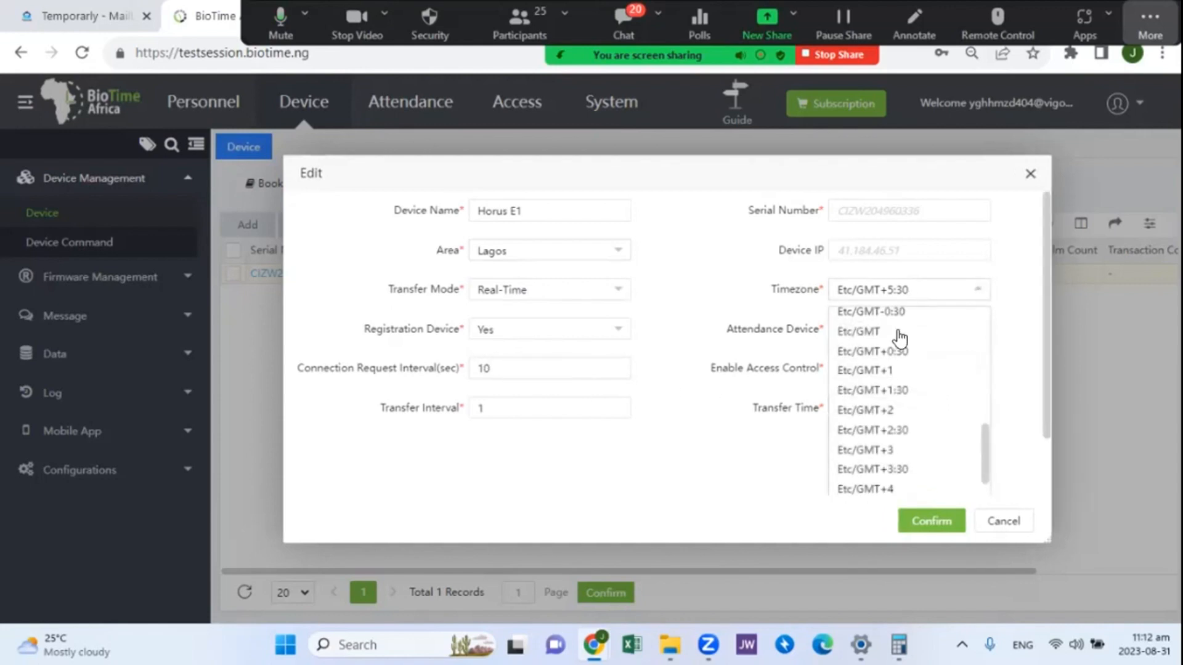
click(876, 372)
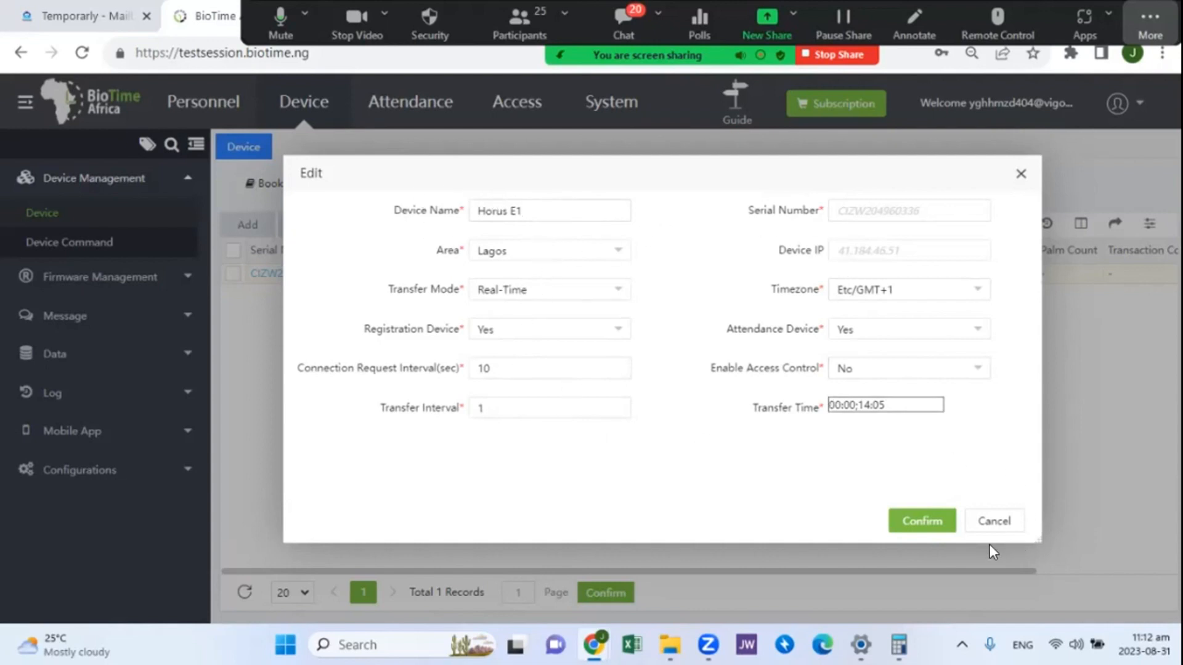
click(927, 521)
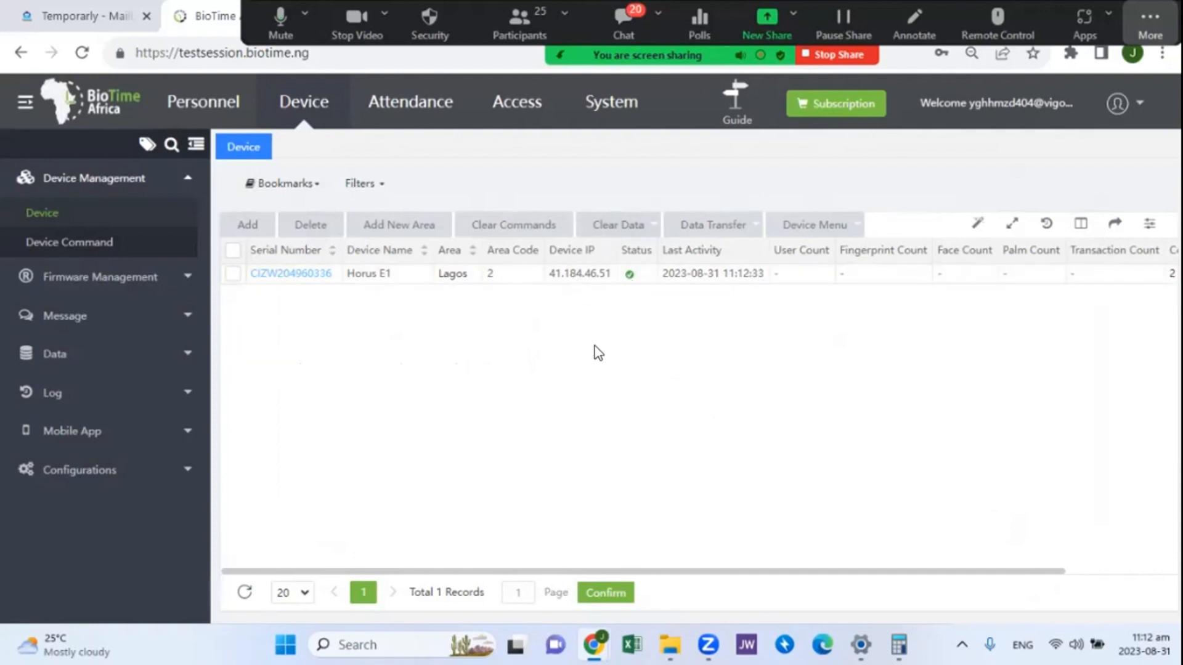
Sync employee, fingerprint, palm, photo, face and finger vein data to the Horus E1 device
click(232, 273)
click(707, 231)
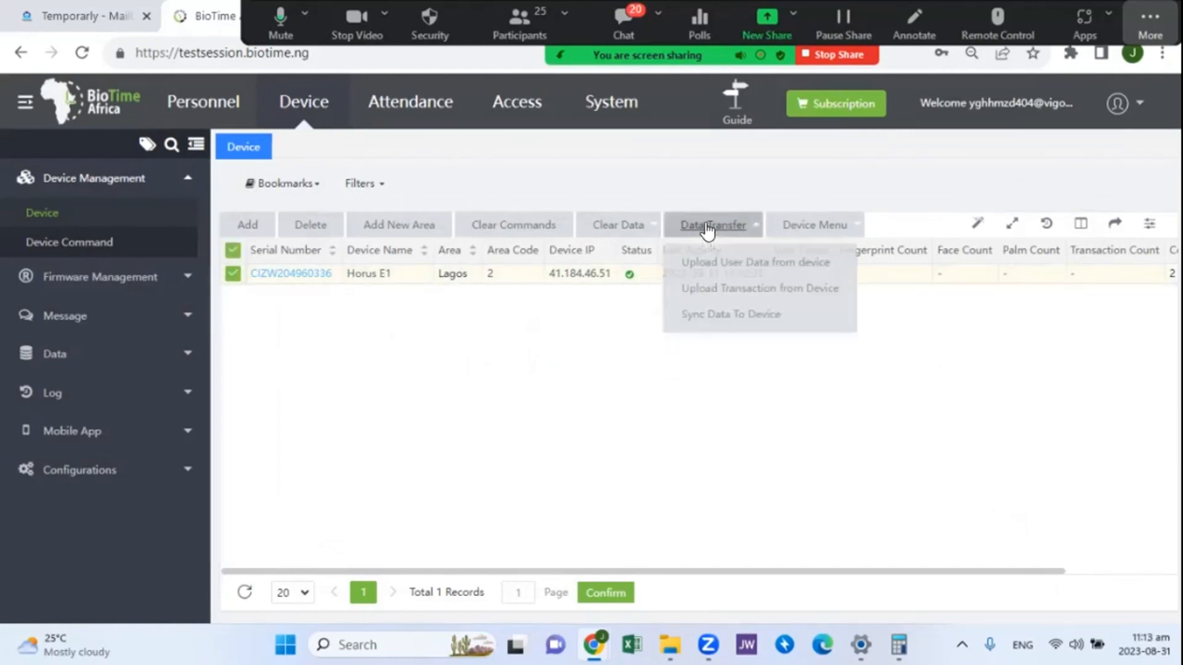
click(715, 307)
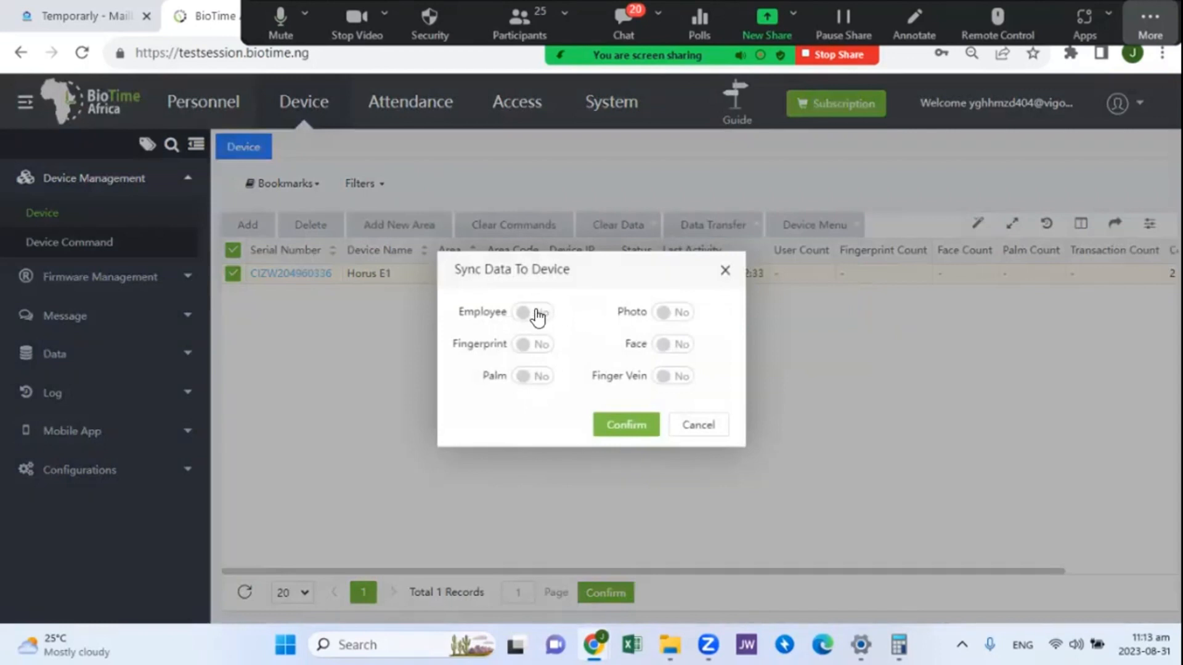
click(521, 313)
click(523, 345)
click(527, 375)
click(678, 312)
click(670, 345)
click(671, 378)
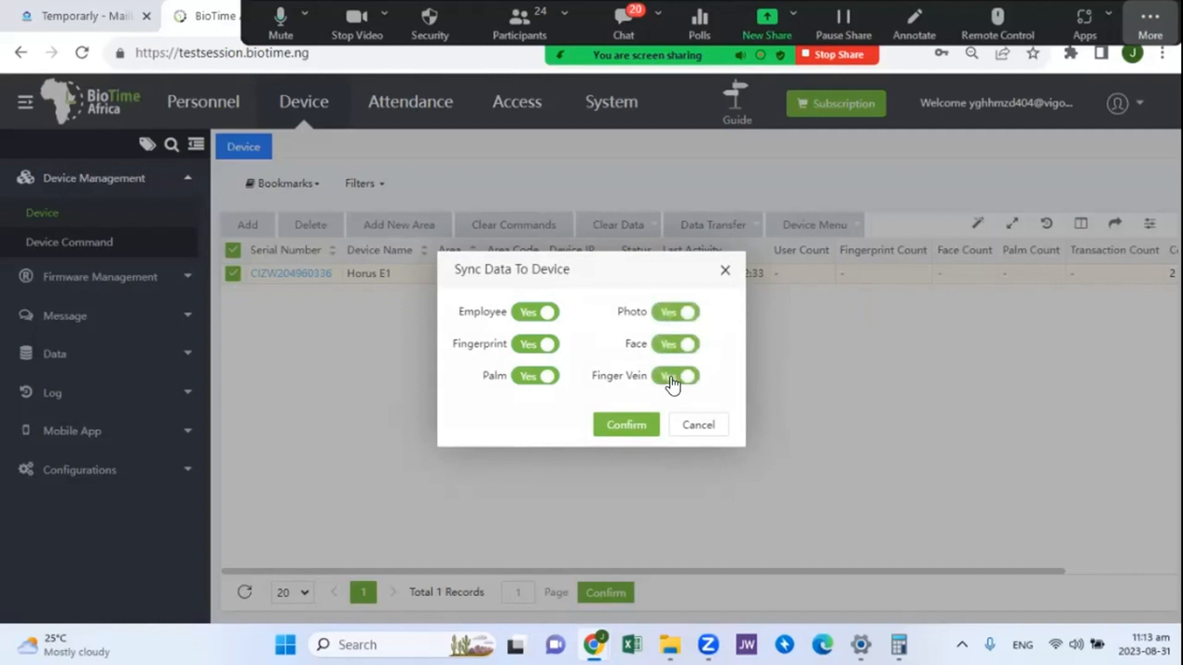
click(622, 428)
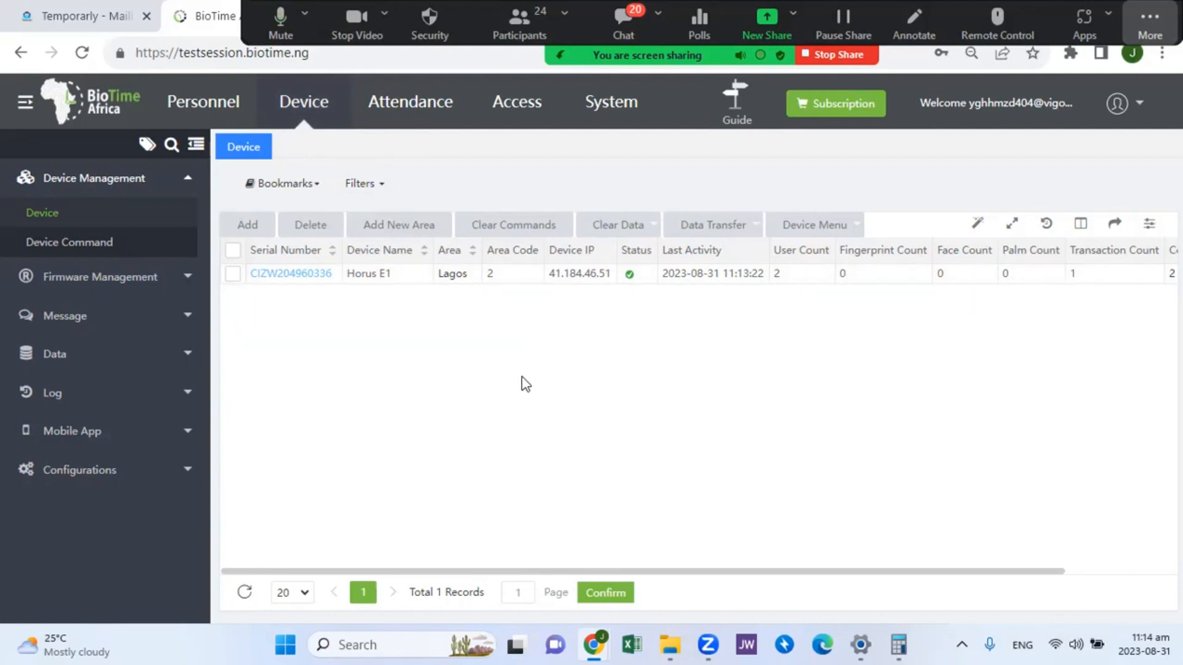
Refresh the device list and open the Work Code records in the device data
click(53, 358)
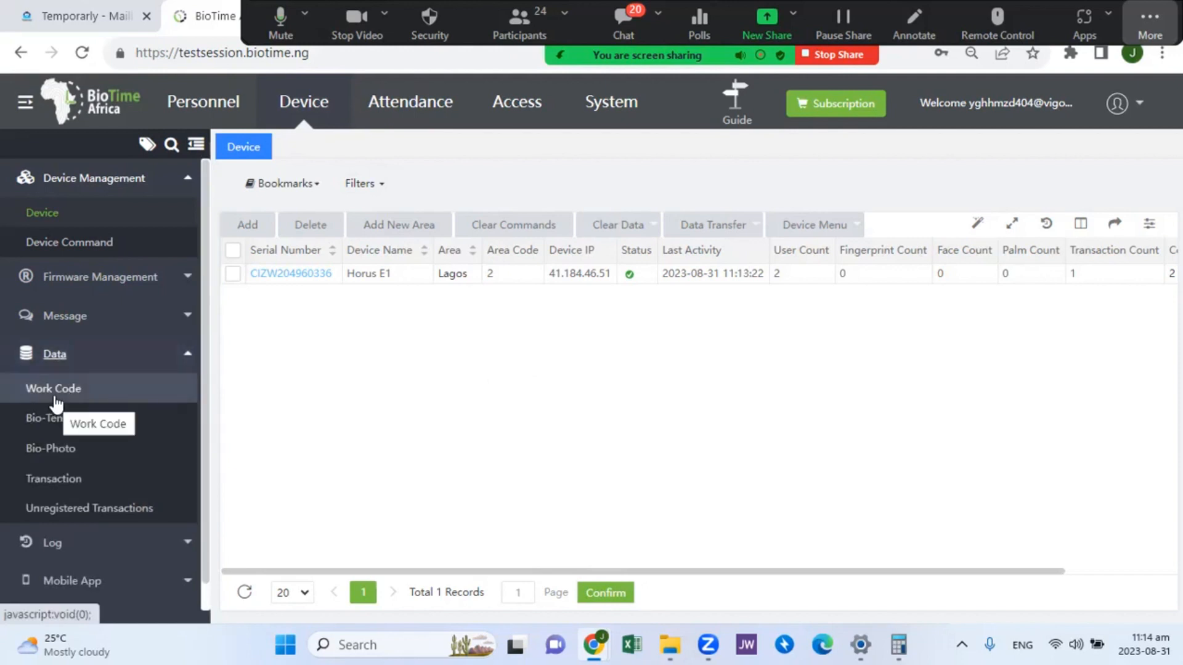
click(311, 106)
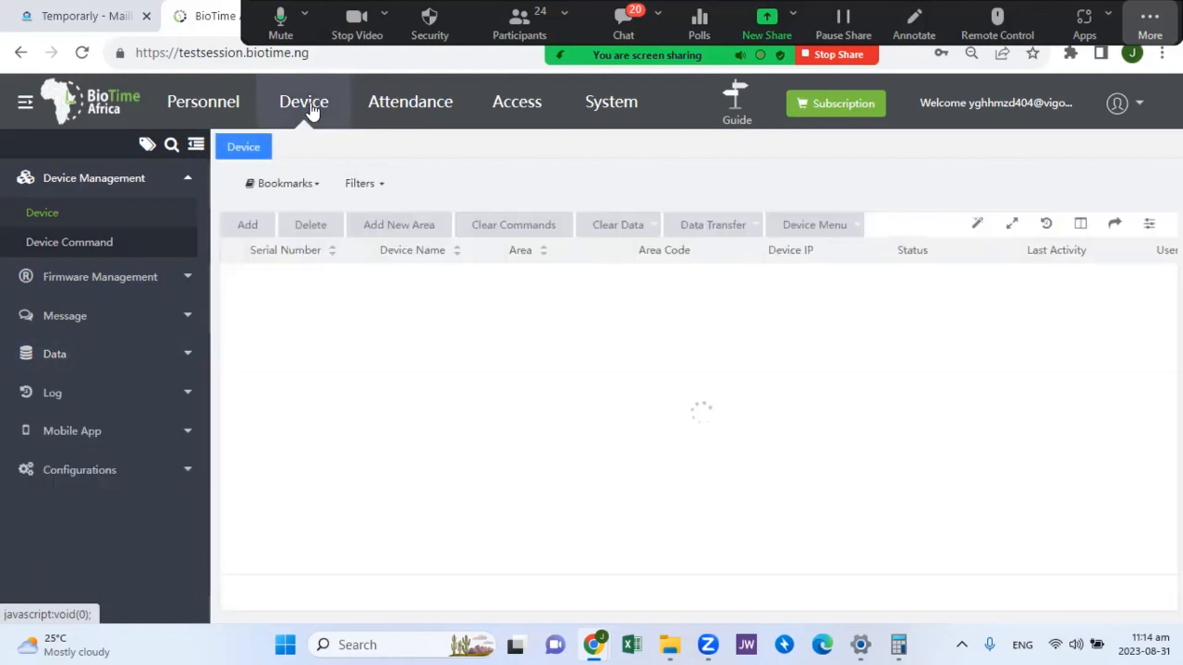
click(50, 355)
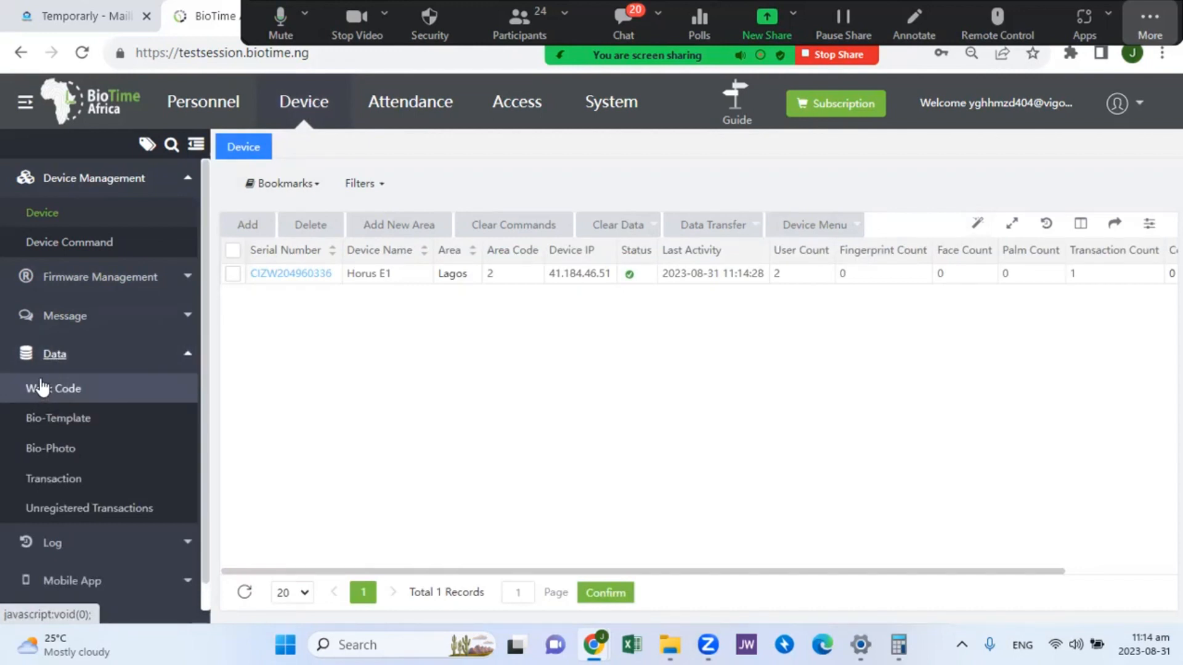
click(44, 391)
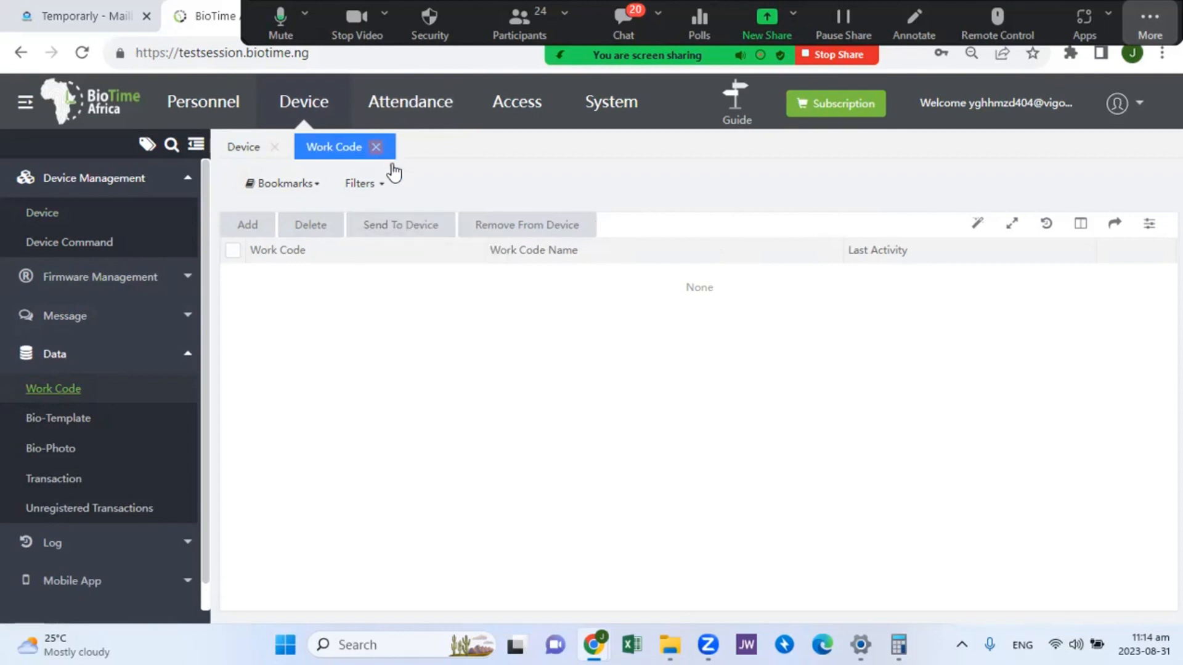
Add work code 112 with the name Test Session
click(242, 230)
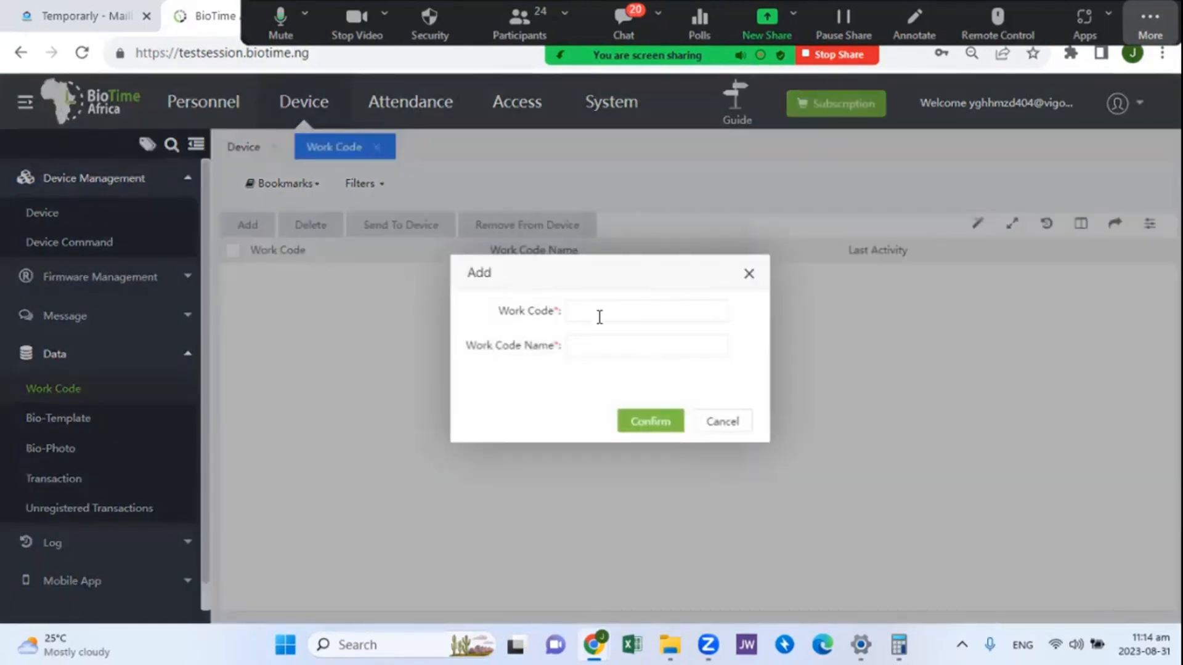
click(634, 311)
text(112)
click(612, 347)
text(Staff)
key(BackSpace)
key(BackSpace)
key(BackSpace)
key(BackSpace)
key(BackSpace)
key(BackSpace)
text(Tes)
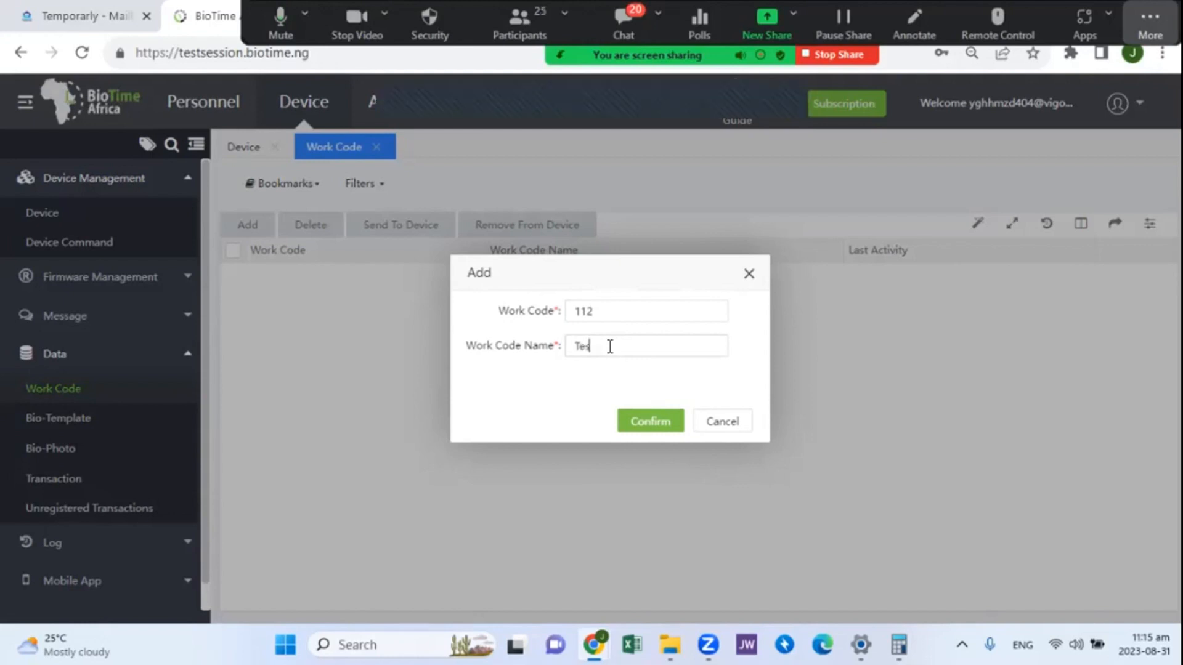
text(t Session)
click(649, 424)
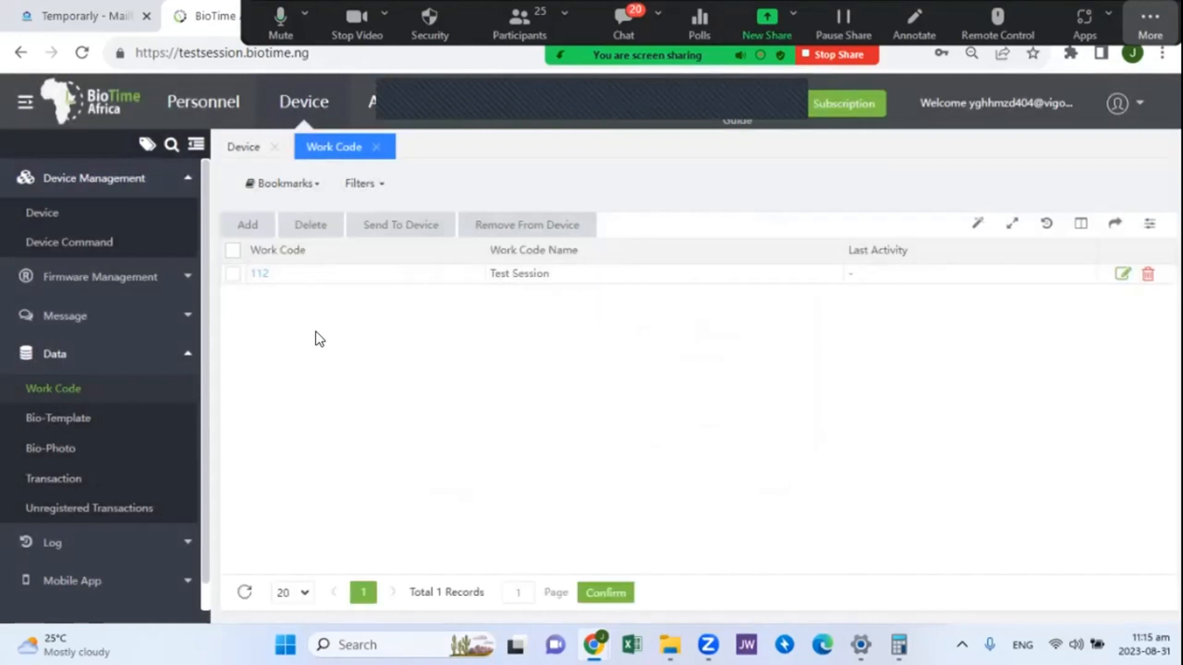
Reload the page, return to the Work Code records and send work code 112 to the Horus E1 device
click(81, 52)
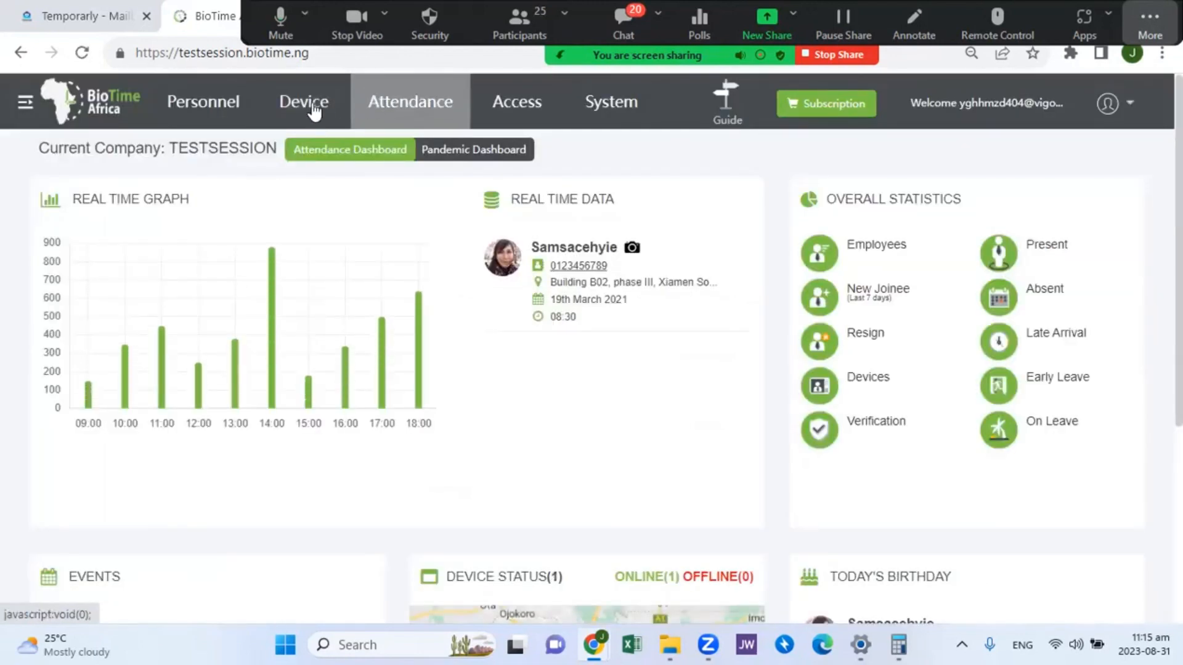
click(309, 108)
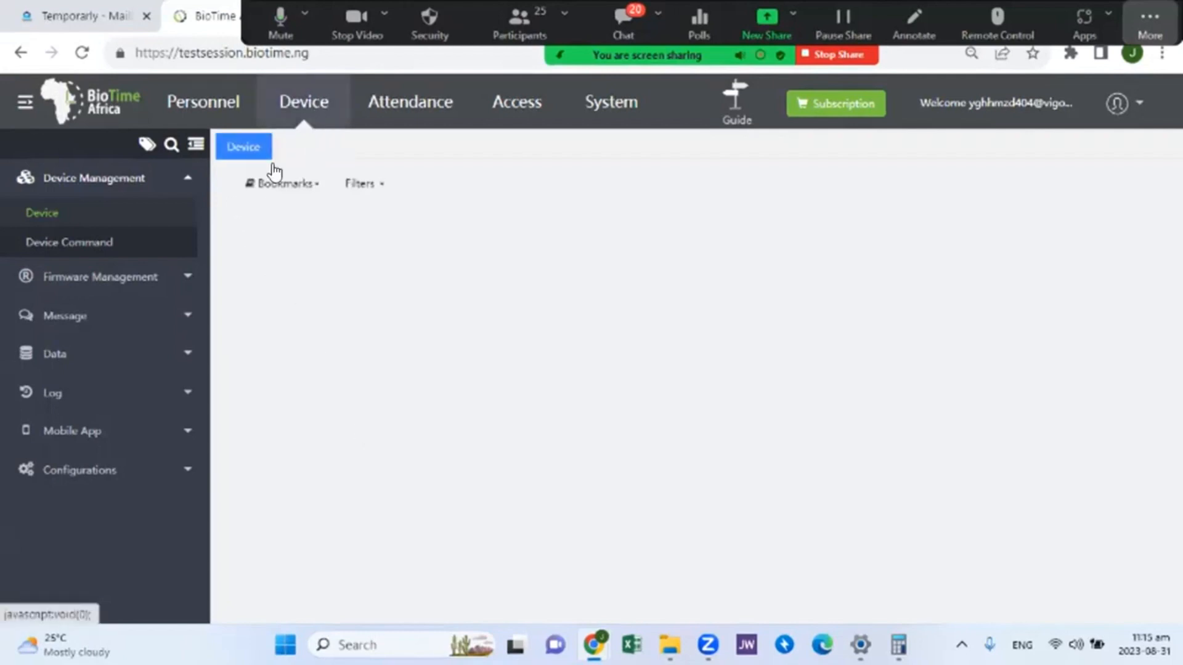
click(48, 356)
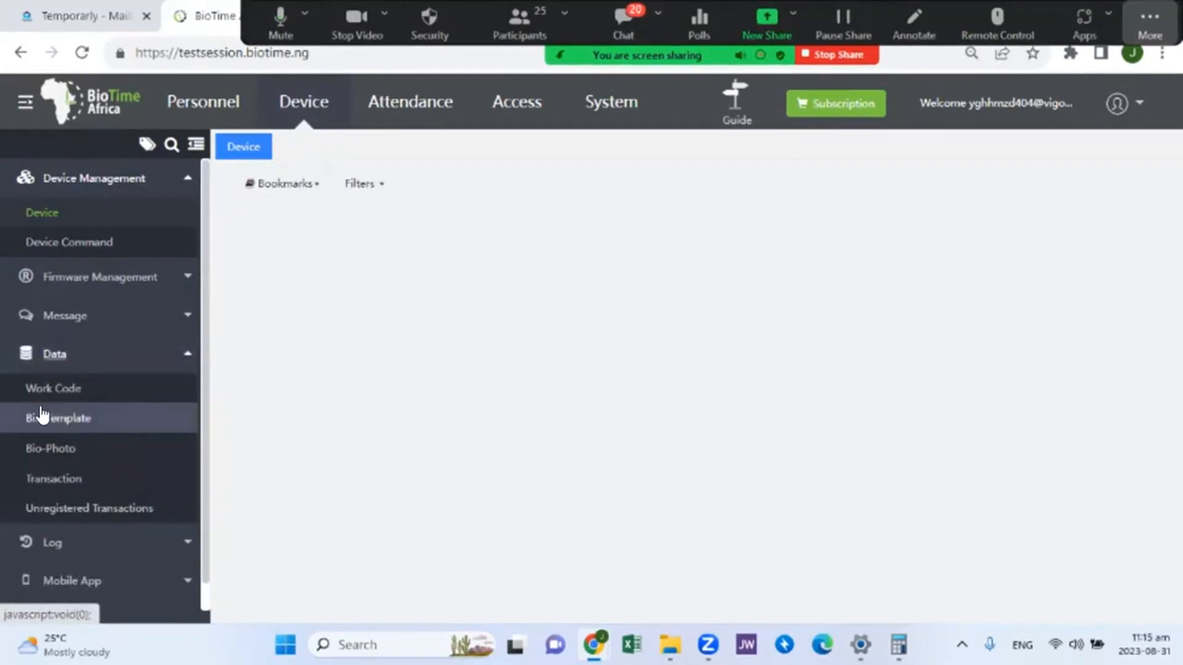
click(40, 394)
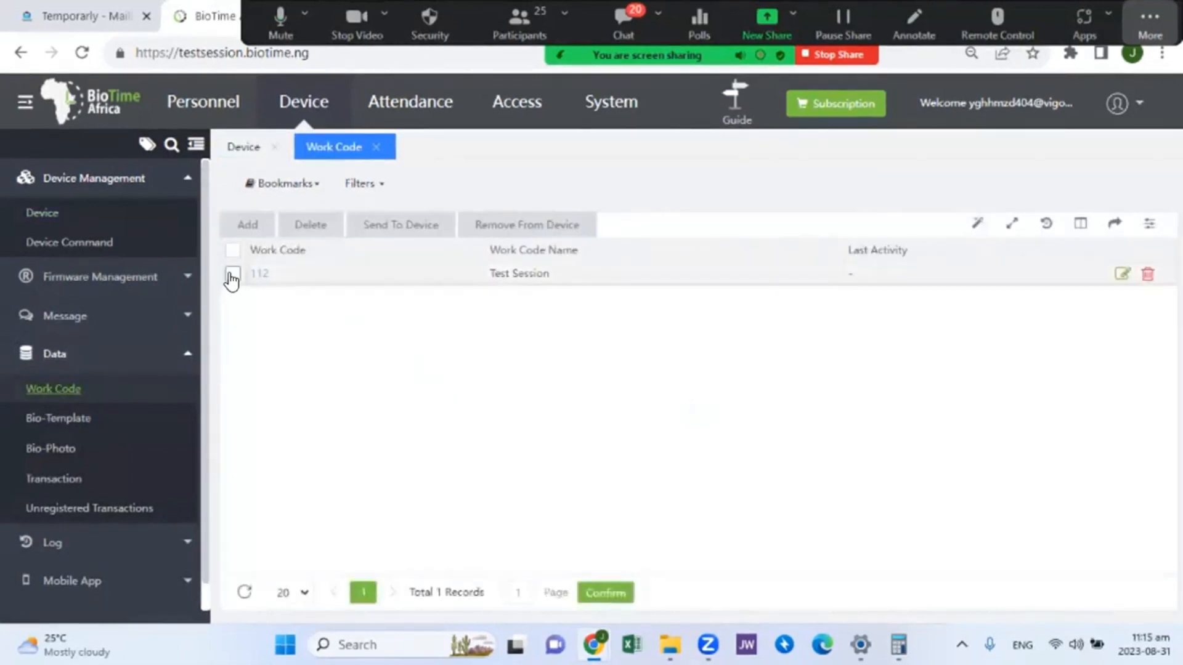
click(233, 274)
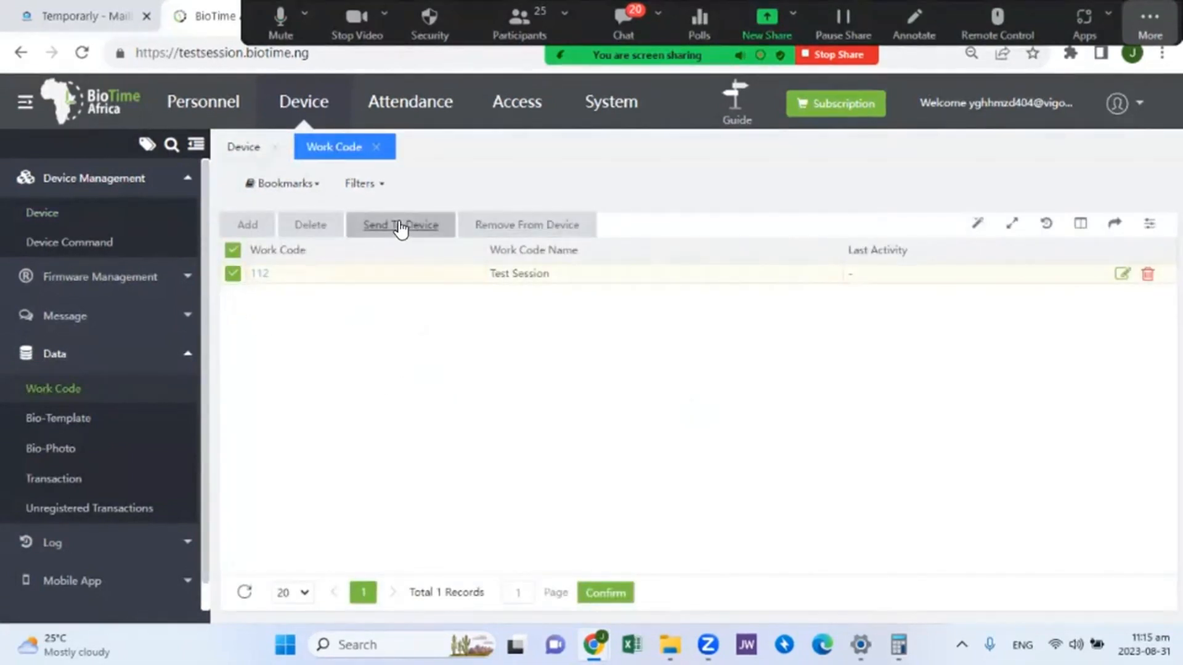
click(399, 224)
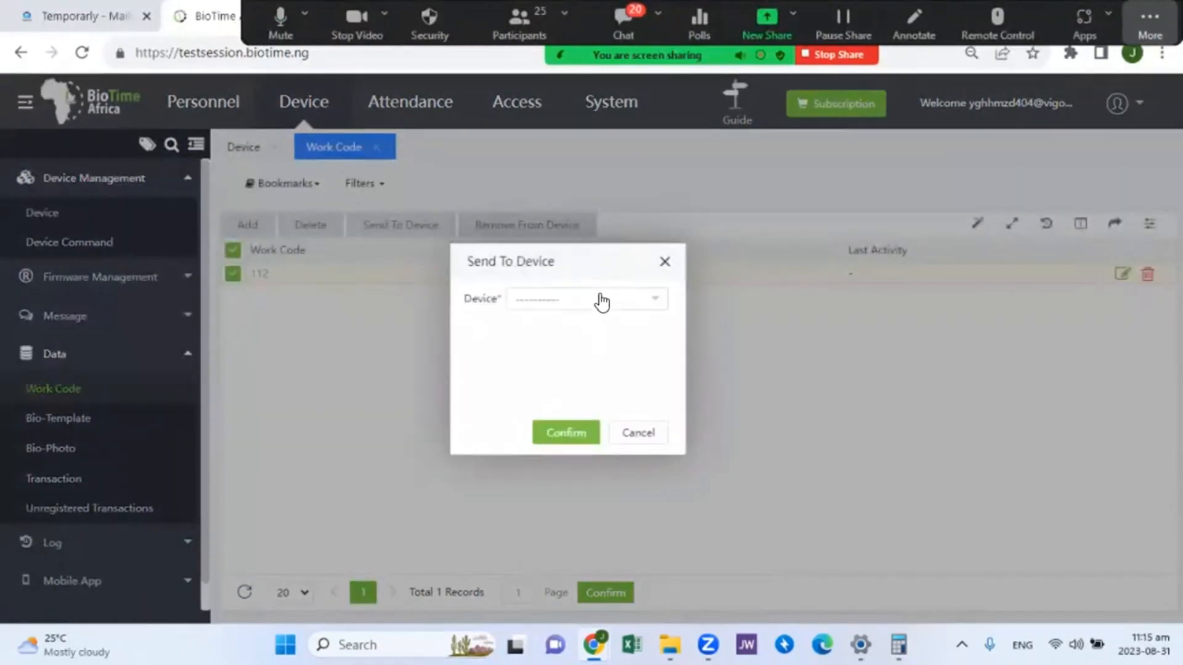
click(598, 302)
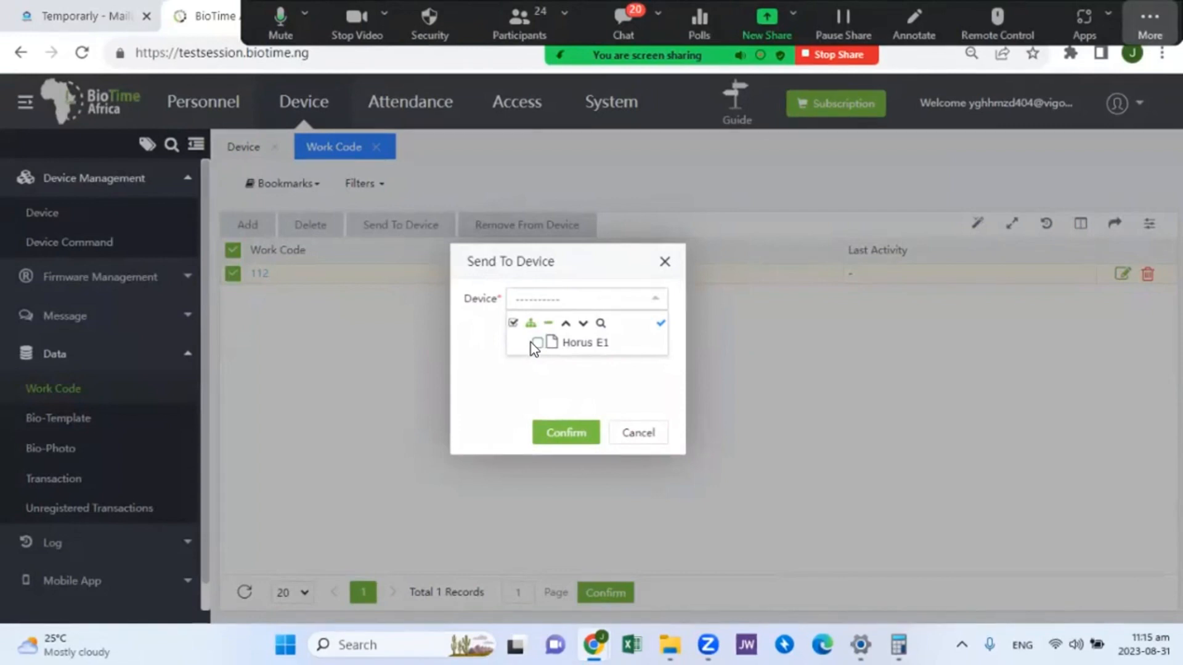
click(536, 343)
click(581, 431)
click(581, 432)
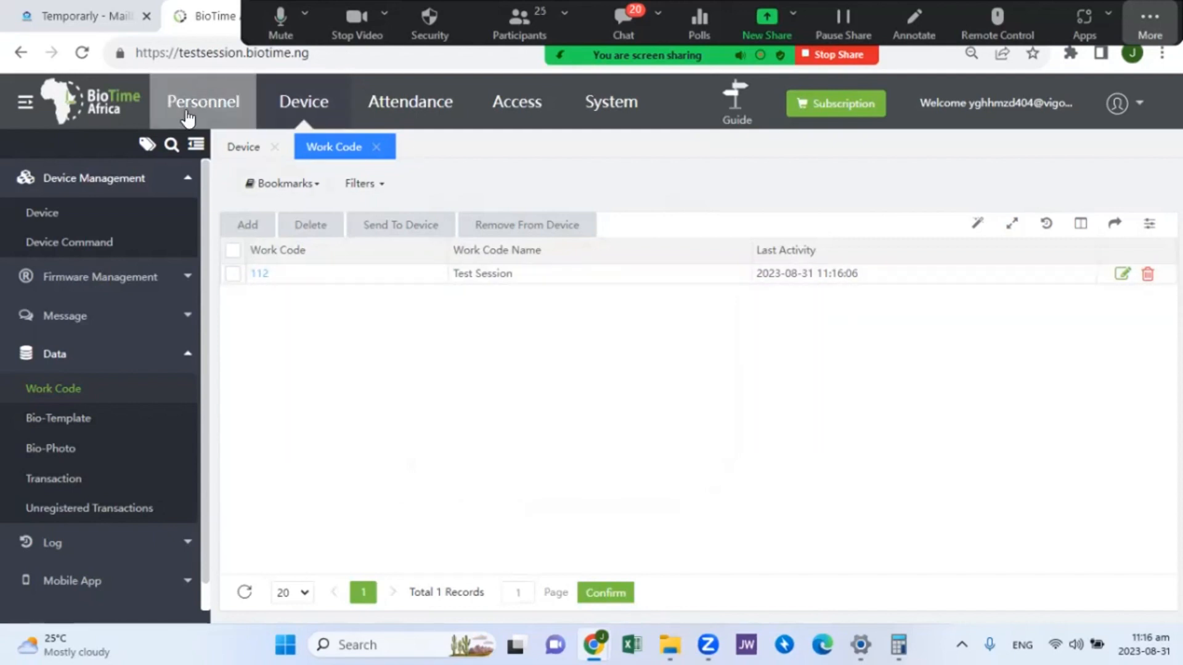
Review the device list, the operation log, the transaction records and the employee list
click(51, 216)
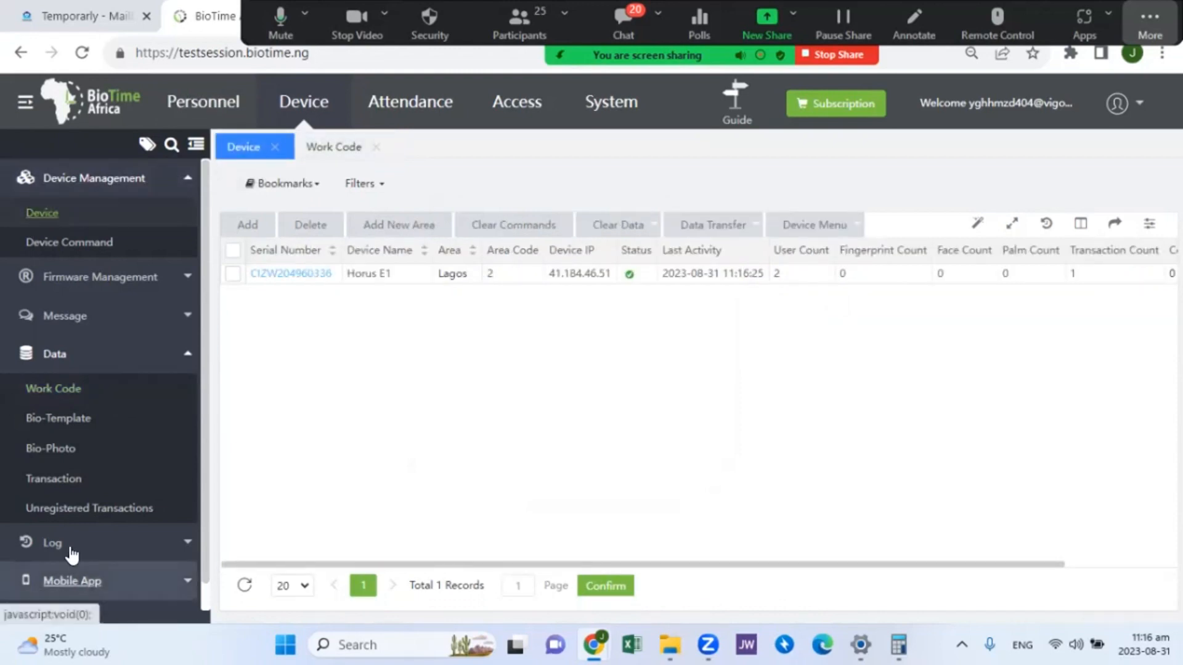
scroll(58, 500, down, 1)
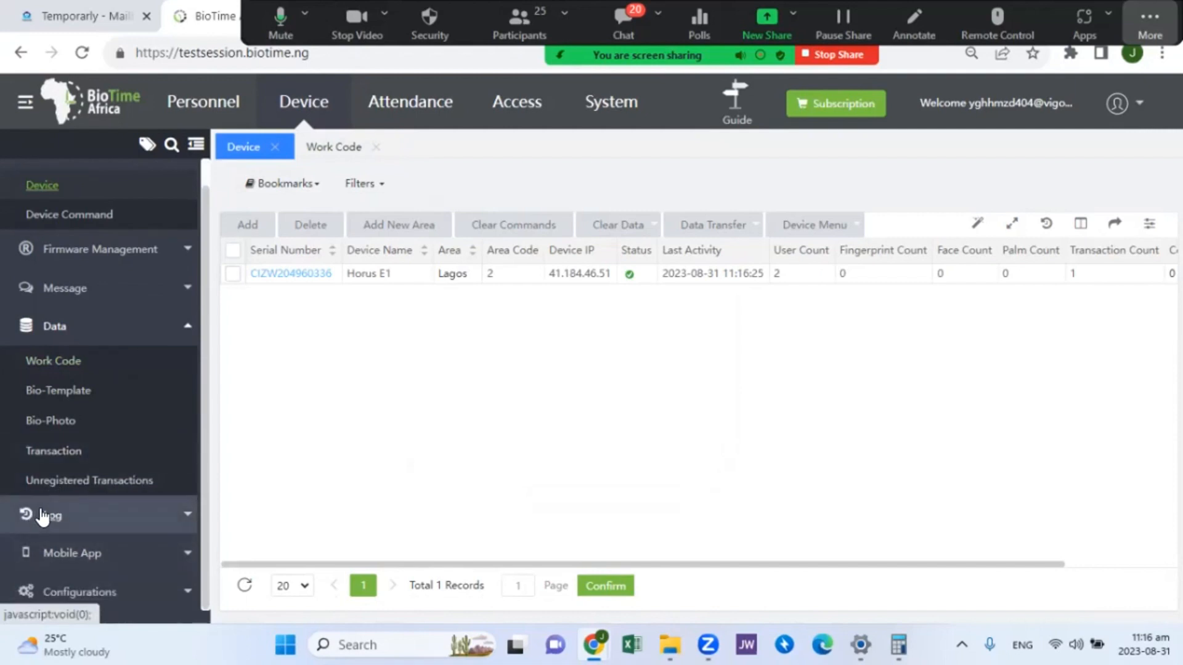
click(44, 516)
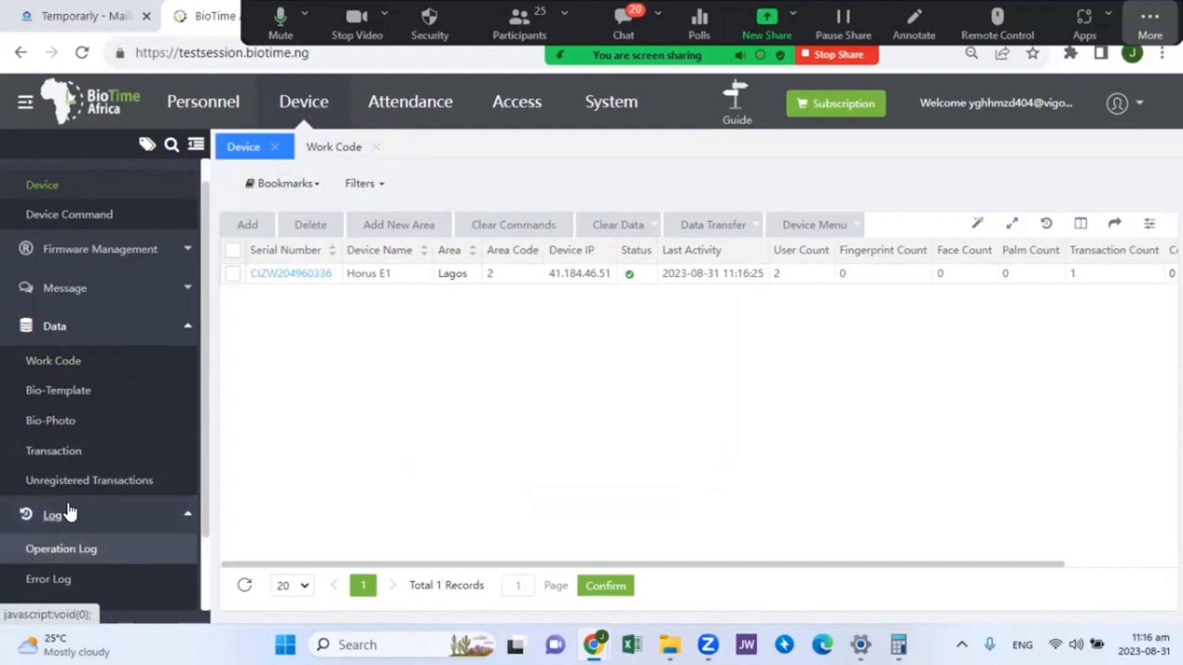
click(77, 550)
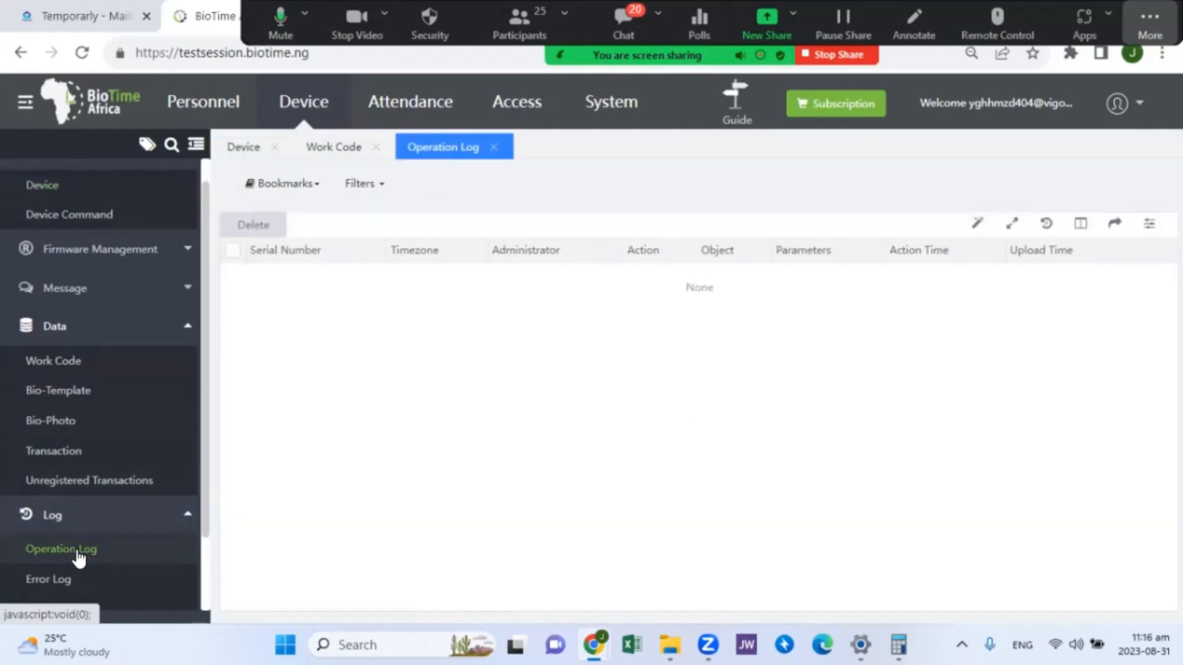
click(67, 453)
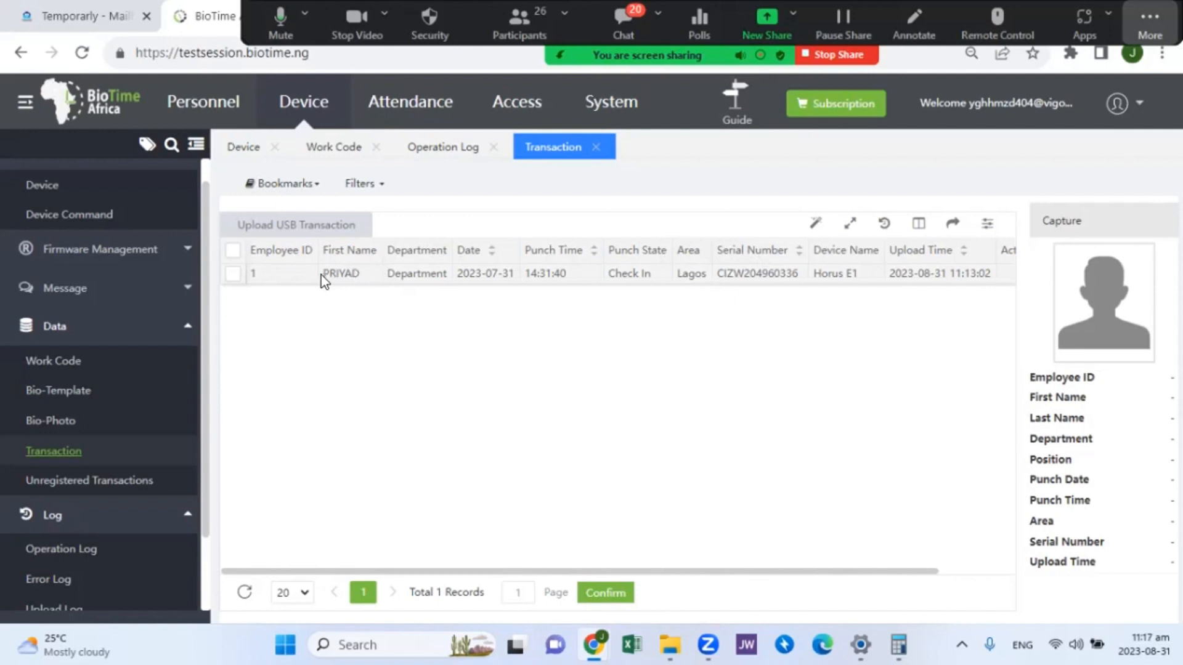
click(223, 102)
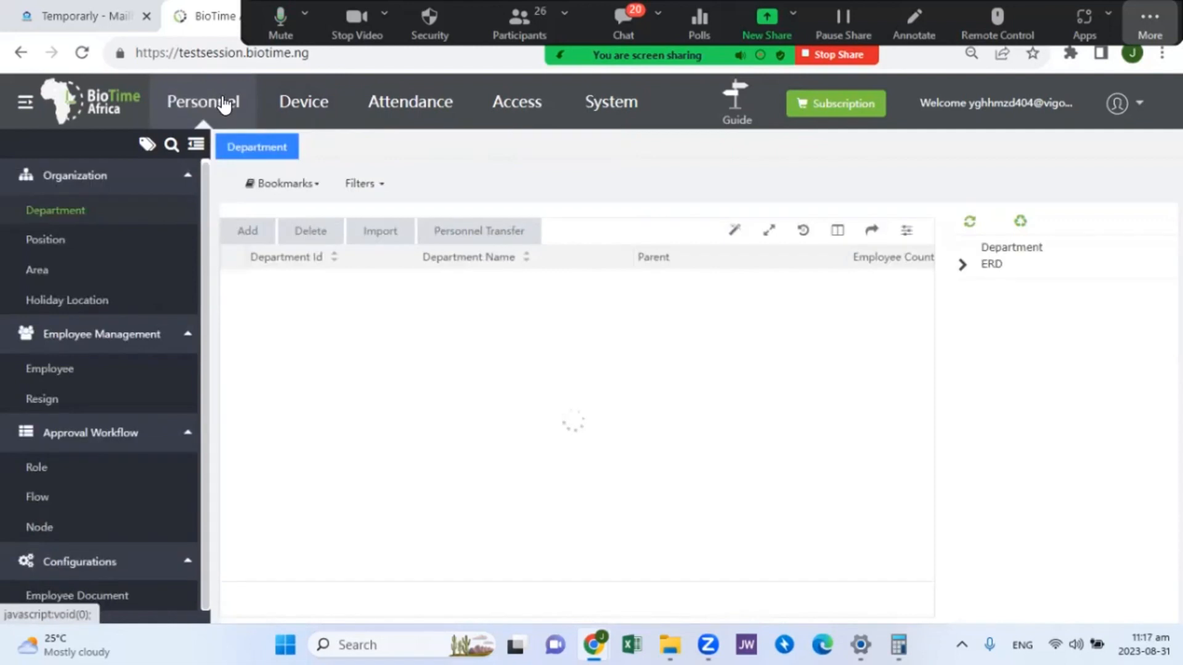
click(32, 371)
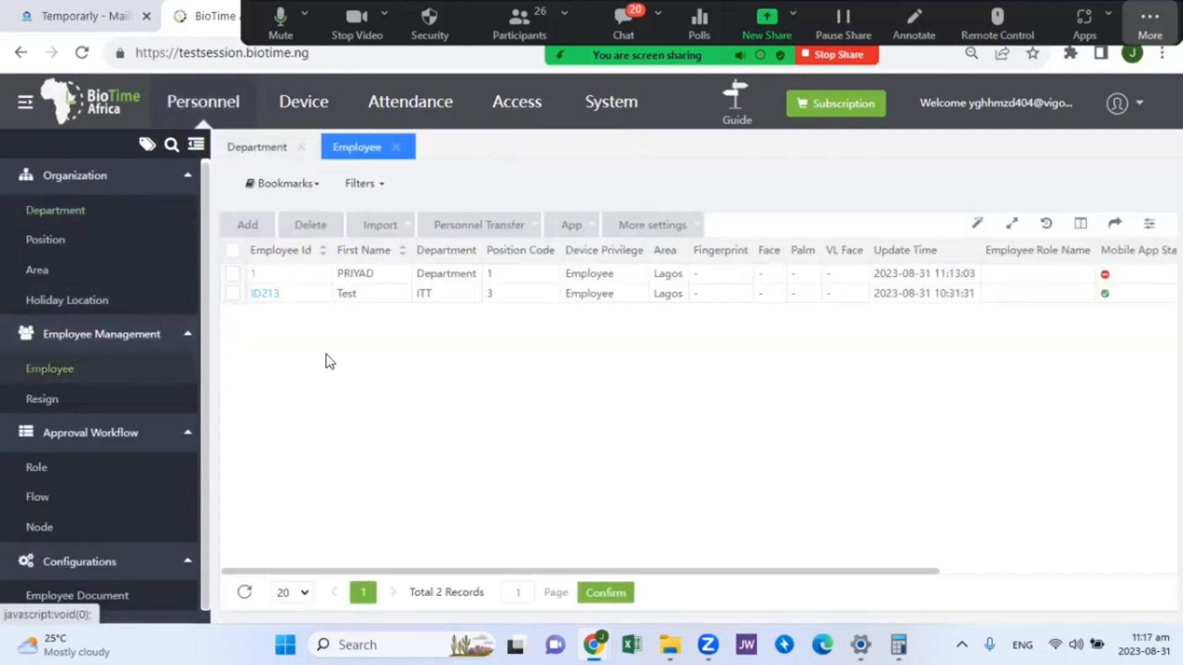